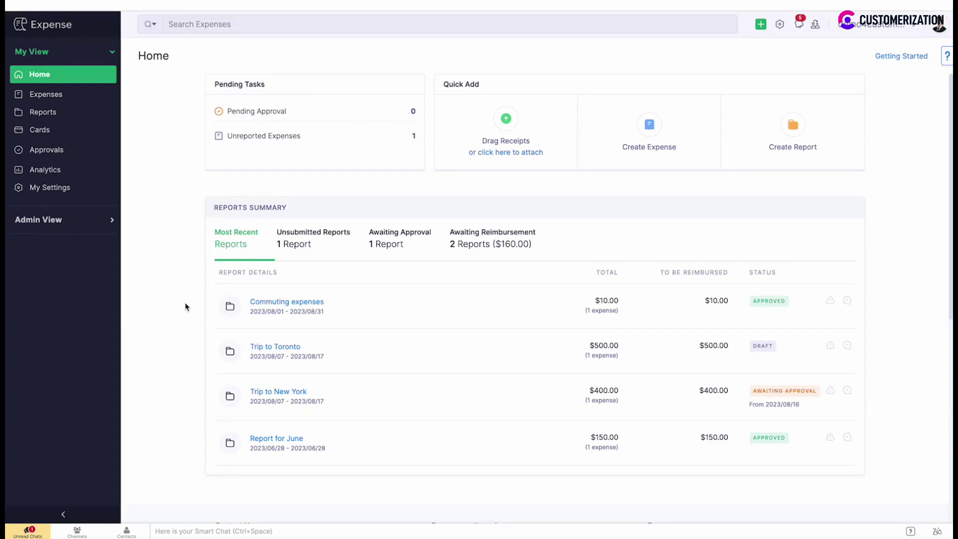
Step: From Admin View, open the Zoho CRM integration's connection settings and scroll to Sync Modules
{"action": "left_click", "coordinate": [42, 221]}
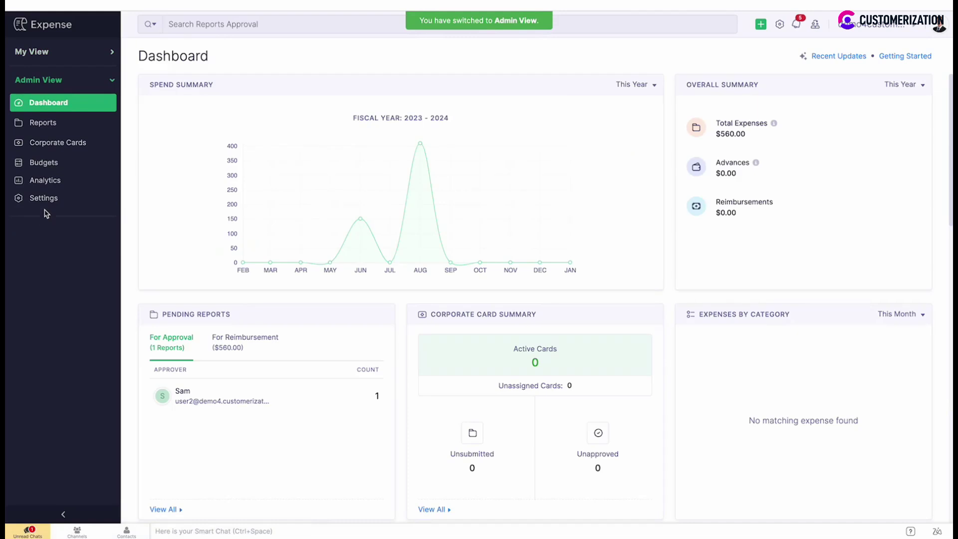
{"action": "left_click", "coordinate": [44, 199]}
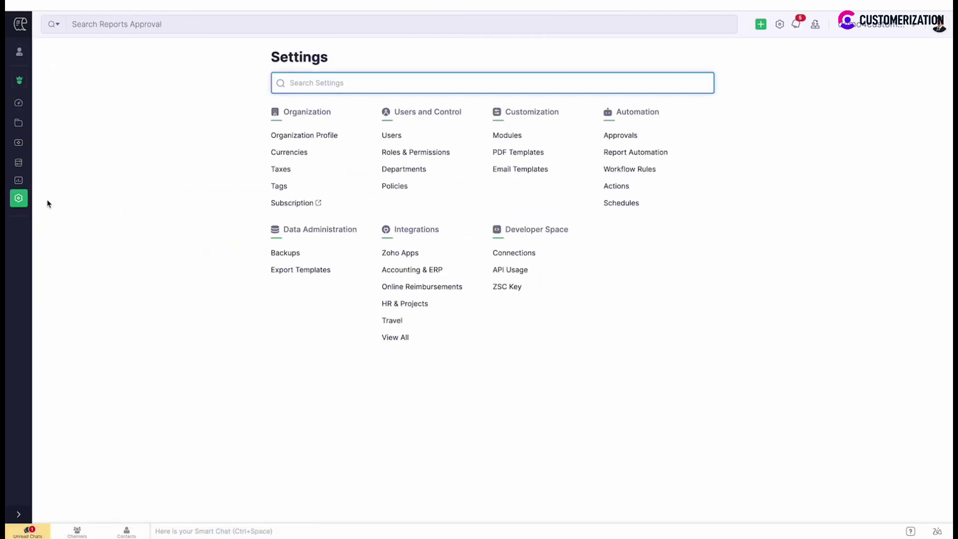
{"action": "left_click", "coordinate": [404, 254]}
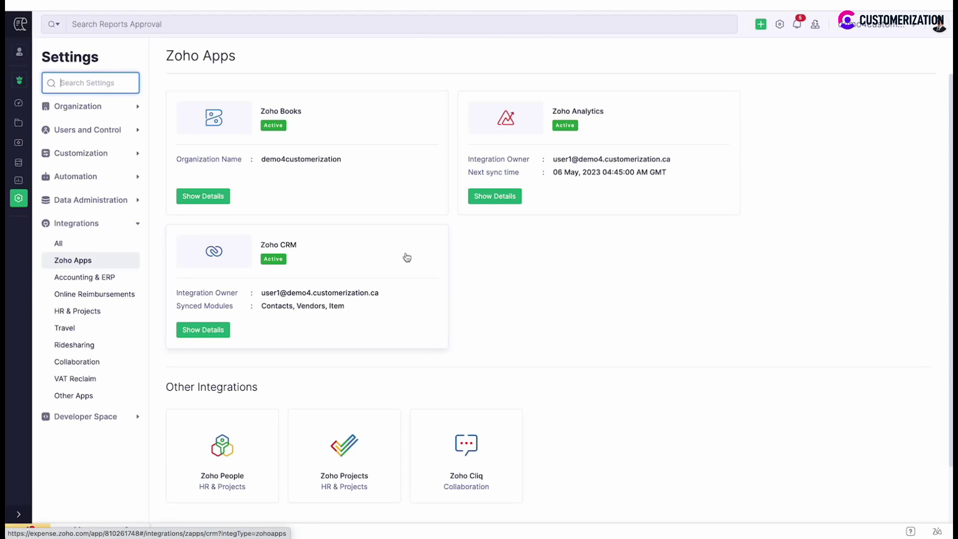
{"action": "left_click", "coordinate": [344, 256]}
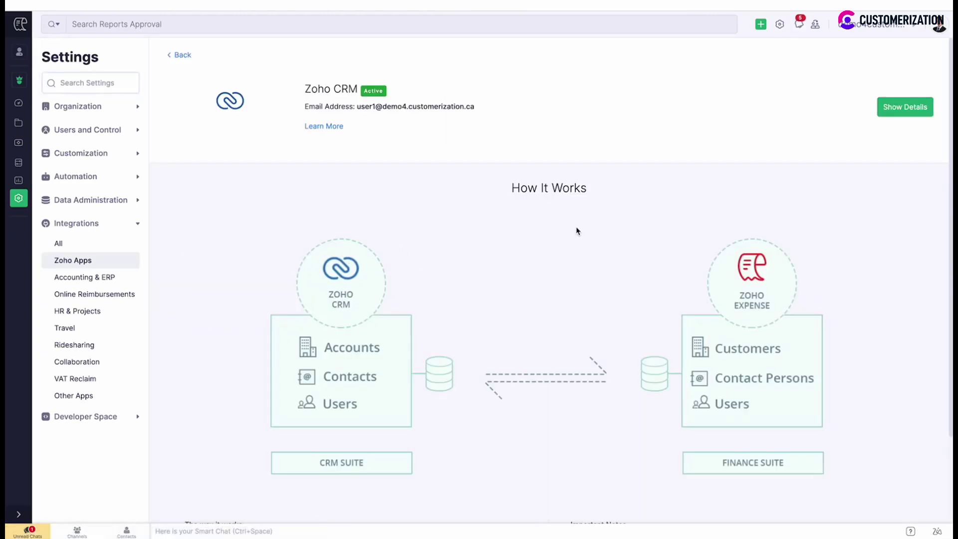
{"action": "left_click", "coordinate": [923, 111]}
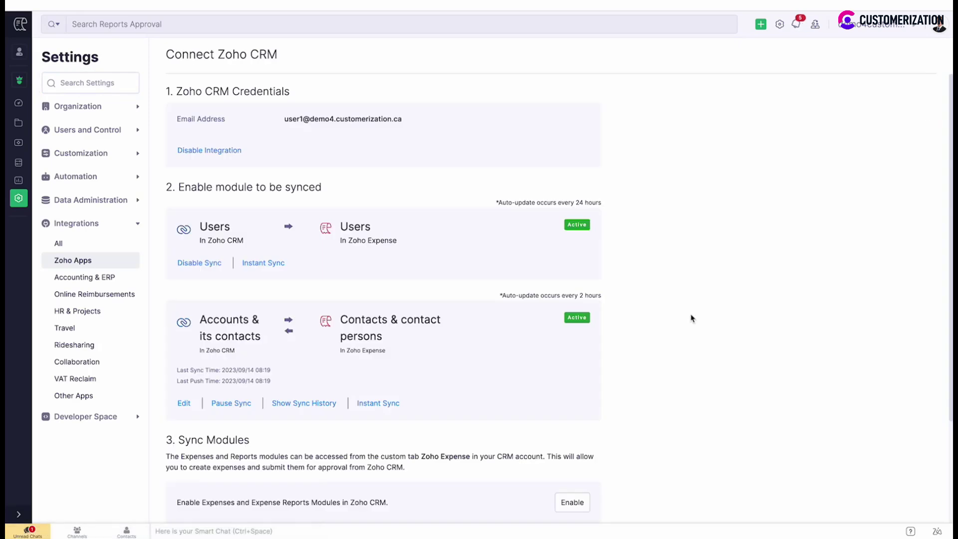
{"action": "scroll", "coordinate": [693, 318], "scroll_direction": "down", "scroll_amount": 3}
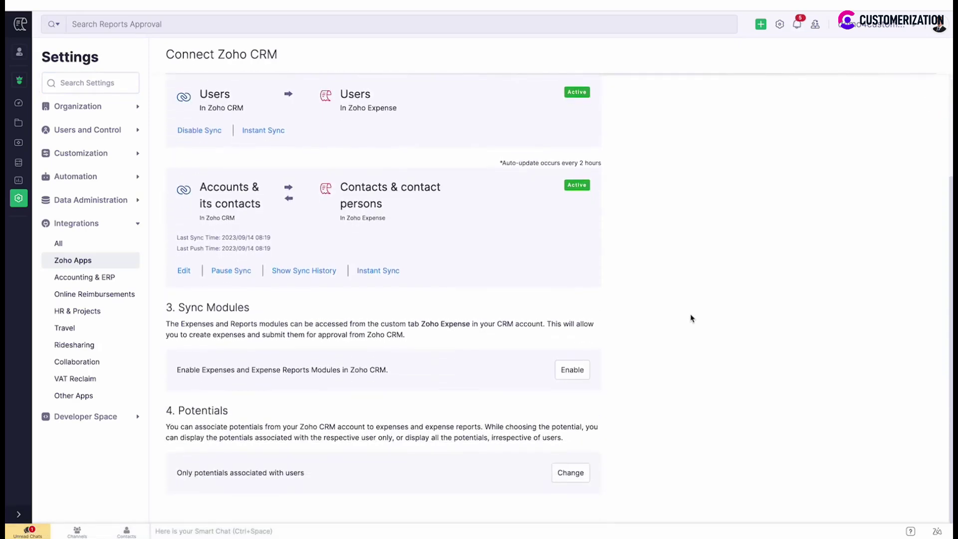
Step: Enable the Expenses and Expense Reports modules for Zoho CRM under Sync Modules
{"action": "left_click", "coordinate": [573, 372]}
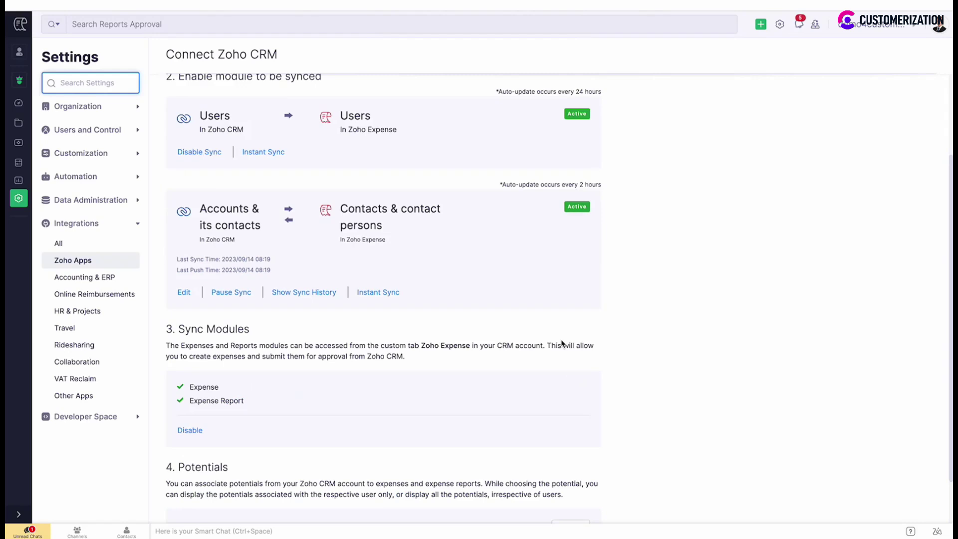
{"action": "scroll", "coordinate": [561, 344], "scroll_direction": "down", "scroll_amount": 1}
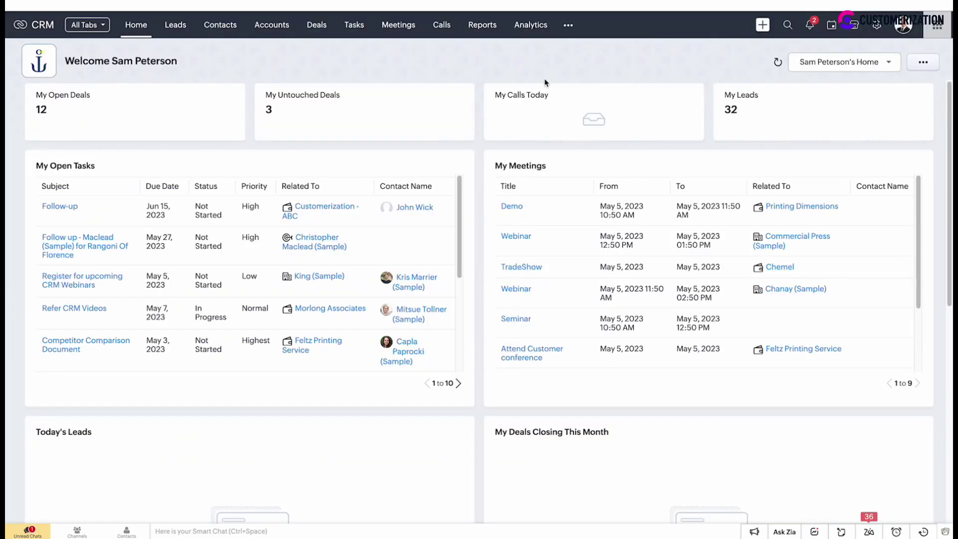
Step: Open CRM's Zoho Expense module, check its two pending reports, and return to the unreported expenses
{"action": "left_click", "coordinate": [568, 26]}
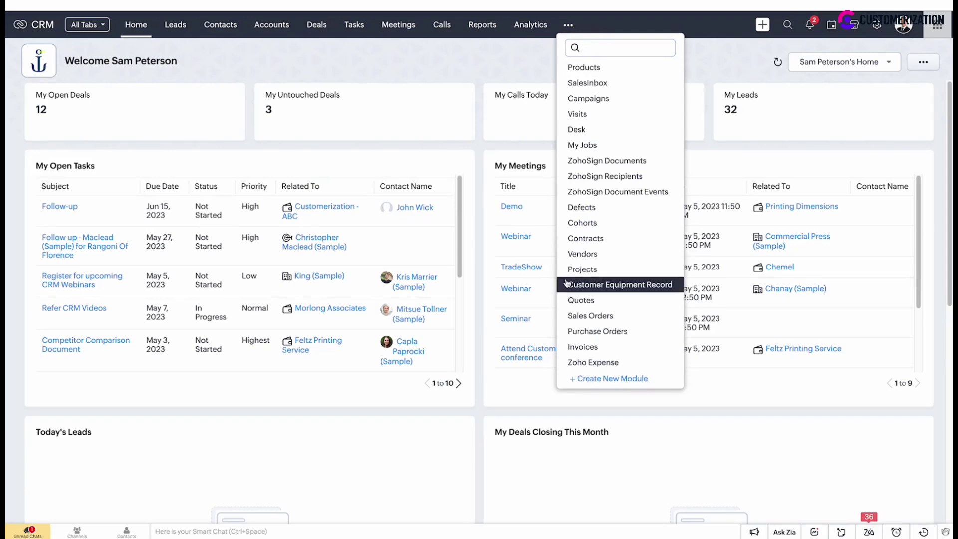
{"action": "left_click", "coordinate": [576, 363]}
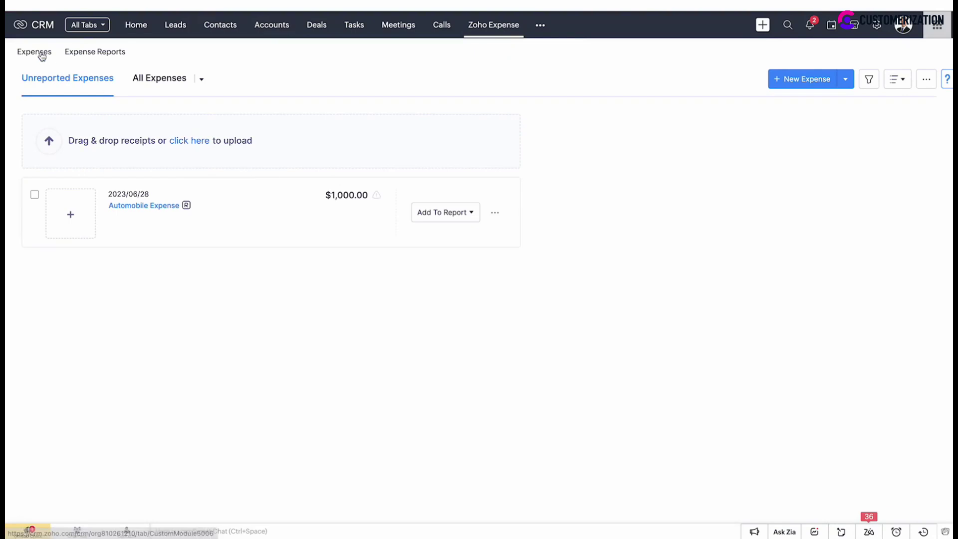
{"action": "left_click", "coordinate": [92, 54]}
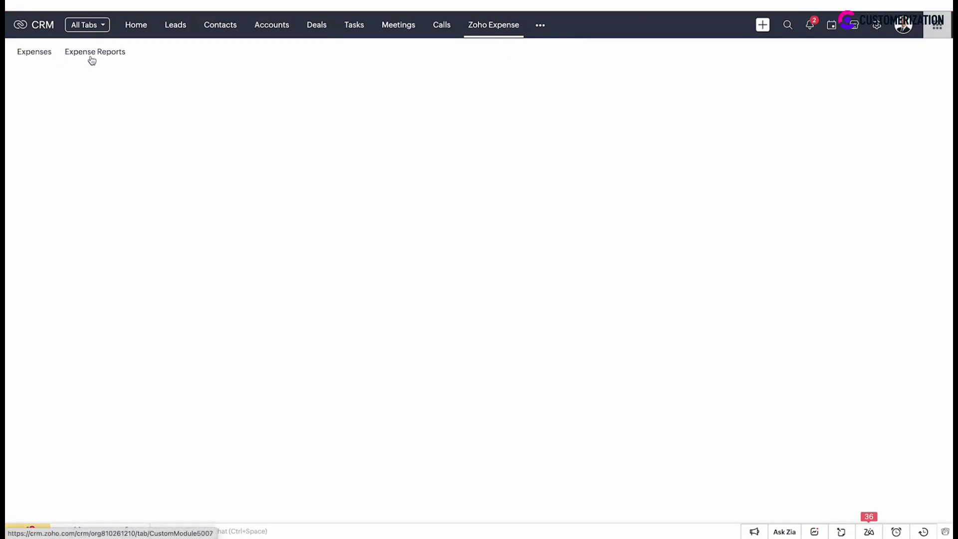
{"action": "left_click", "coordinate": [42, 61]}
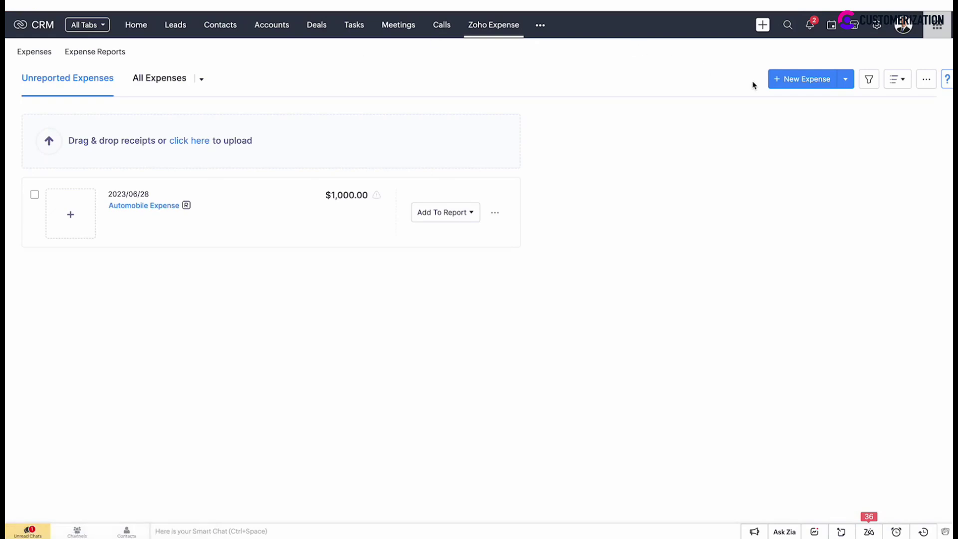
Step: Start a new expense assigned to the Trip to Toronto report
{"action": "left_click", "coordinate": [795, 82]}
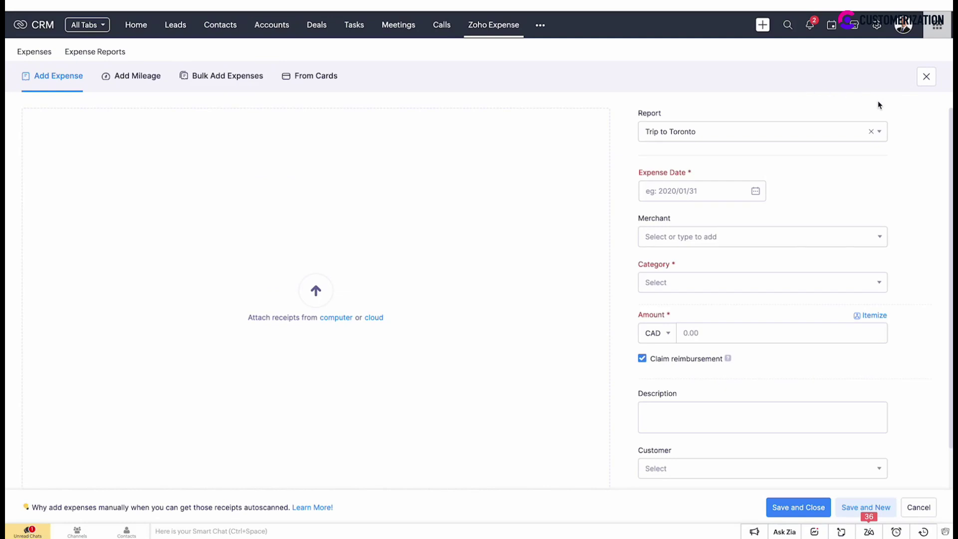
{"action": "left_click", "coordinate": [833, 137]}
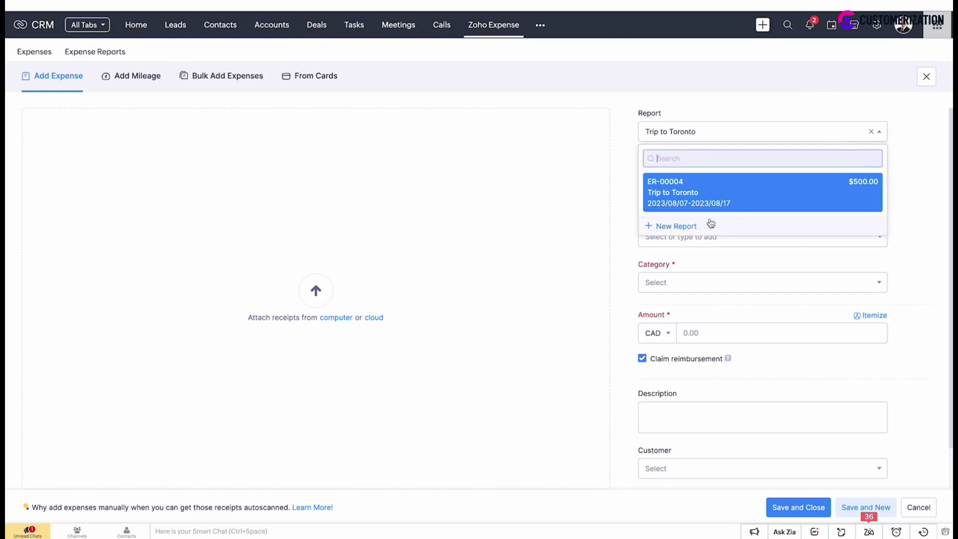
{"action": "left_click", "coordinate": [727, 190]}
{"action": "left_click", "coordinate": [760, 140]}
{"action": "left_click", "coordinate": [902, 153]}
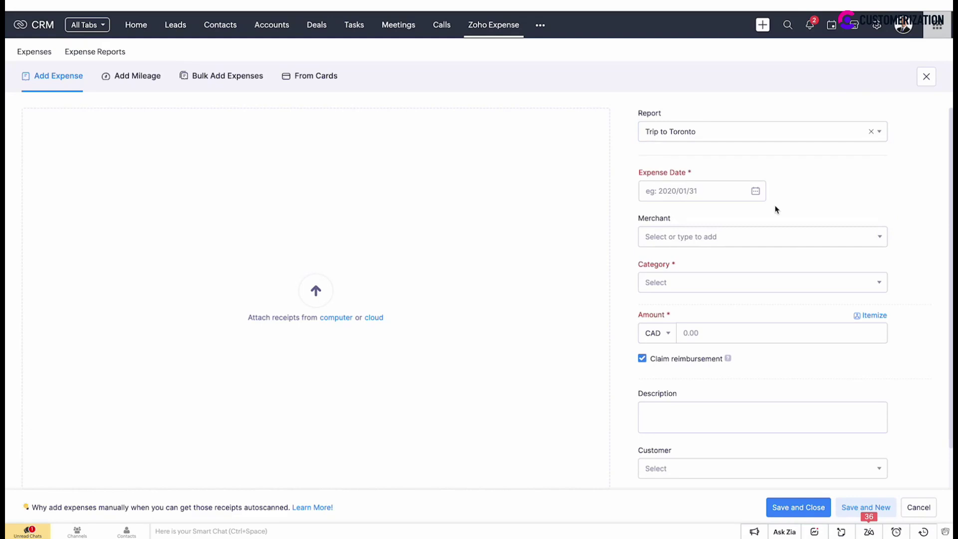
Step: Set the expense date to 2023/09/12 and the category to Travel Expense
{"action": "left_click", "coordinate": [729, 195]}
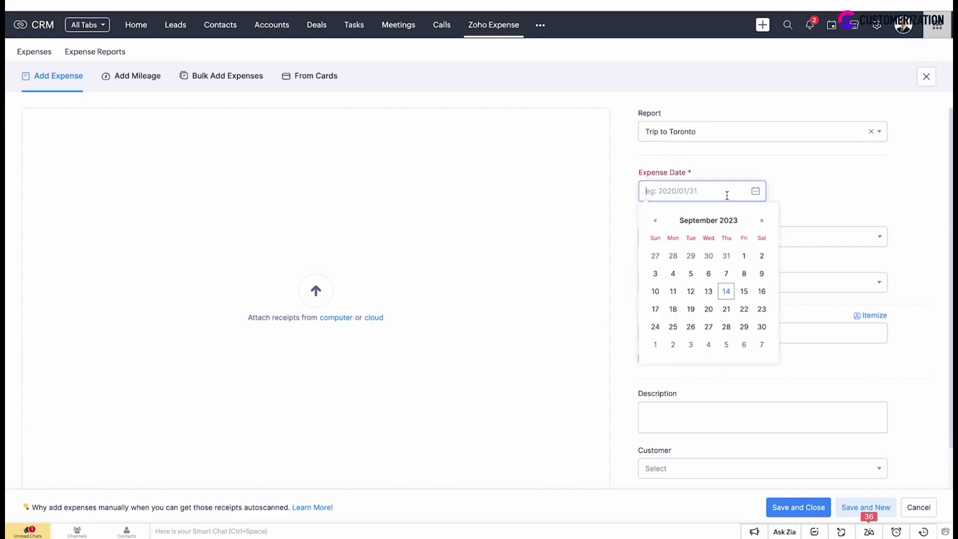
{"action": "left_click", "coordinate": [690, 293]}
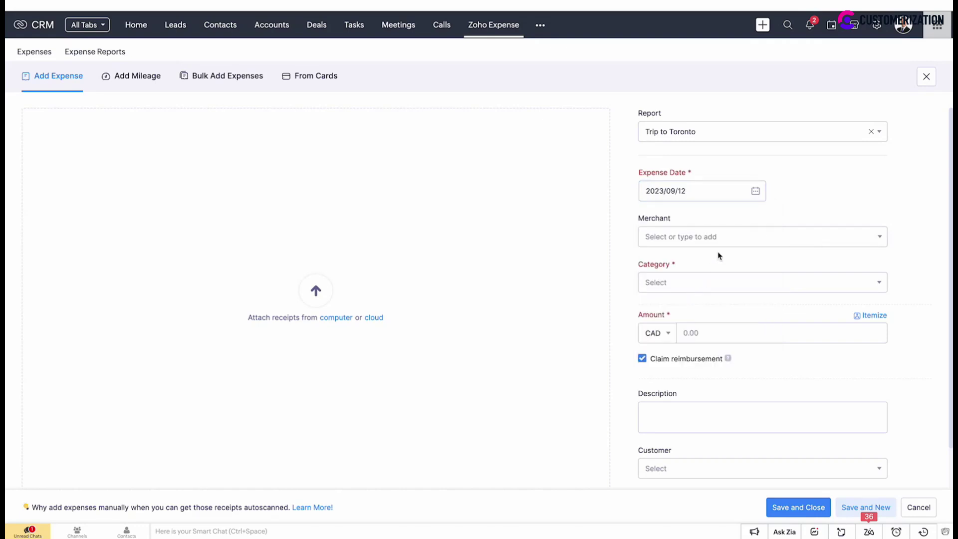
{"action": "left_click", "coordinate": [712, 281]}
{"action": "scroll", "coordinate": [718, 364], "scroll_direction": "down", "scroll_amount": 3}
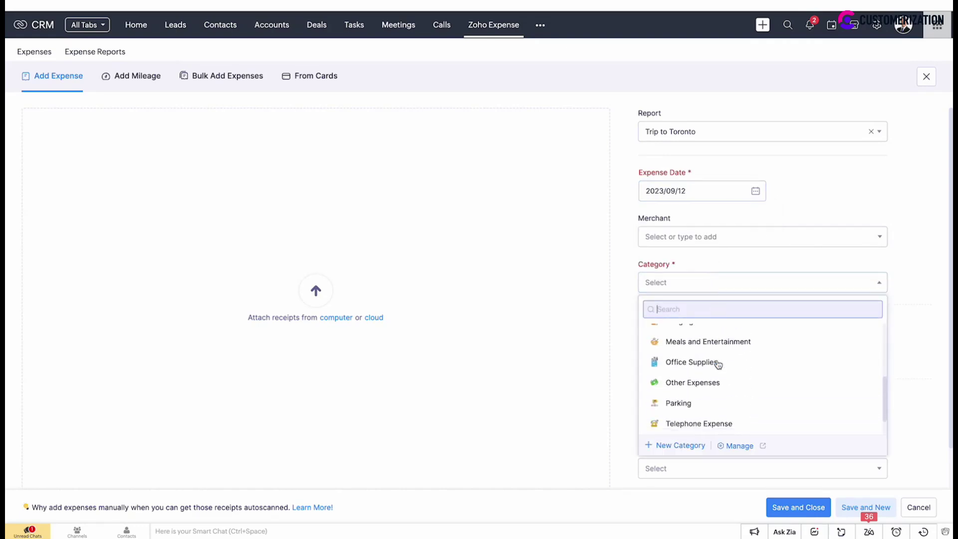
{"action": "scroll", "coordinate": [718, 364], "scroll_direction": "down", "scroll_amount": 1}
{"action": "left_click", "coordinate": [705, 418]}
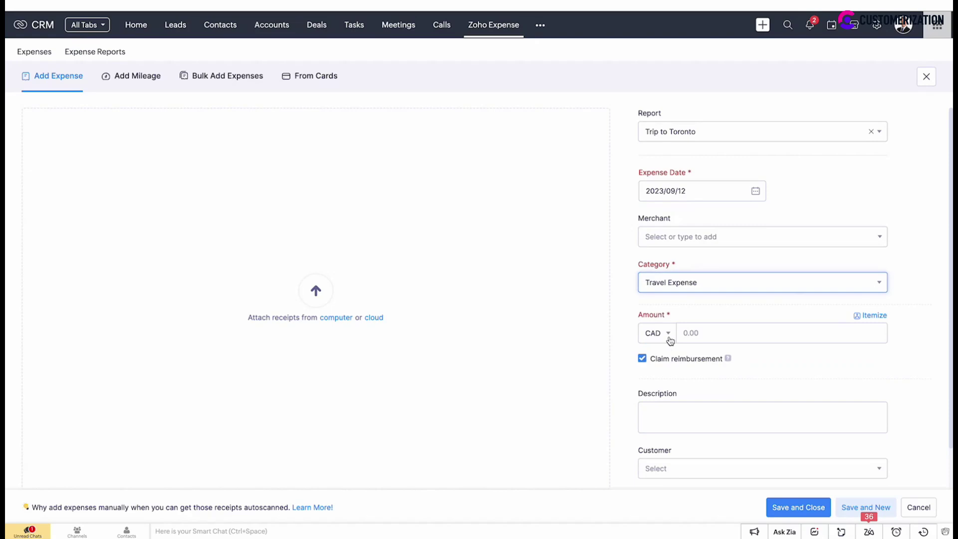
Step: Enter an amount of 50 and keep Claim reimbursement ticked
{"action": "left_click", "coordinate": [718, 332]}
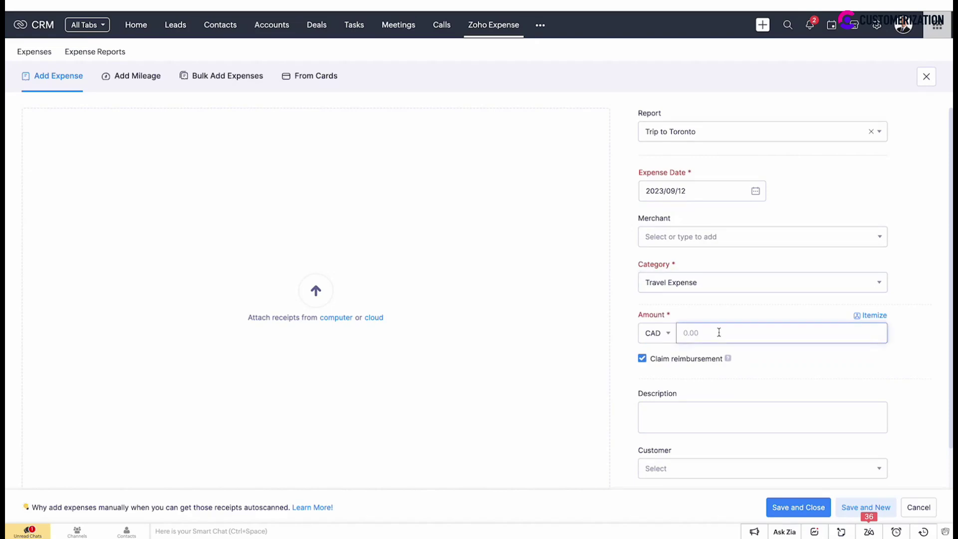
{"action": "type", "text": "50"}
{"action": "left_click", "coordinate": [744, 380]}
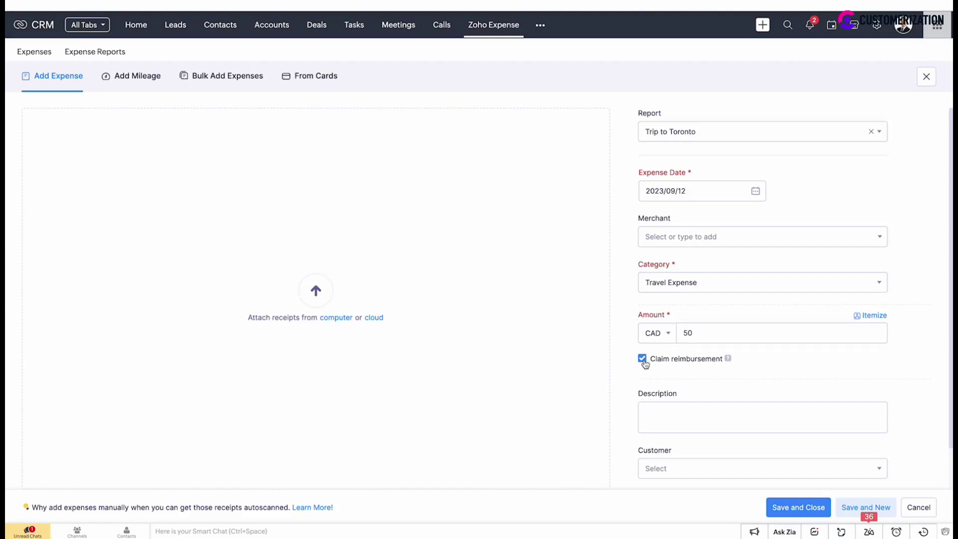
{"action": "left_click", "coordinate": [643, 362]}
{"action": "left_click", "coordinate": [643, 361]}
Step: Set the customer to Benton (Sample) and save the expense
{"action": "scroll", "coordinate": [644, 364], "scroll_direction": "down", "scroll_amount": 1}
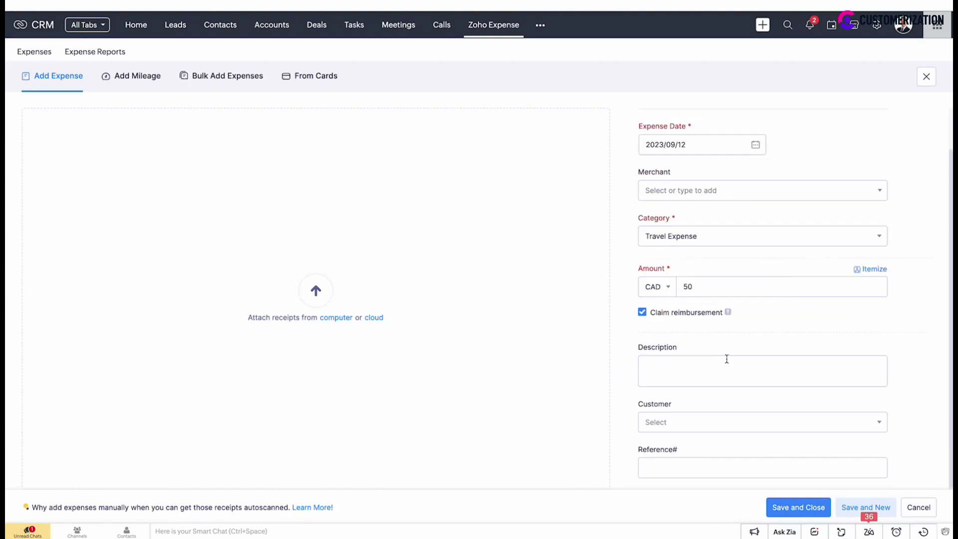
{"action": "left_click", "coordinate": [696, 424]}
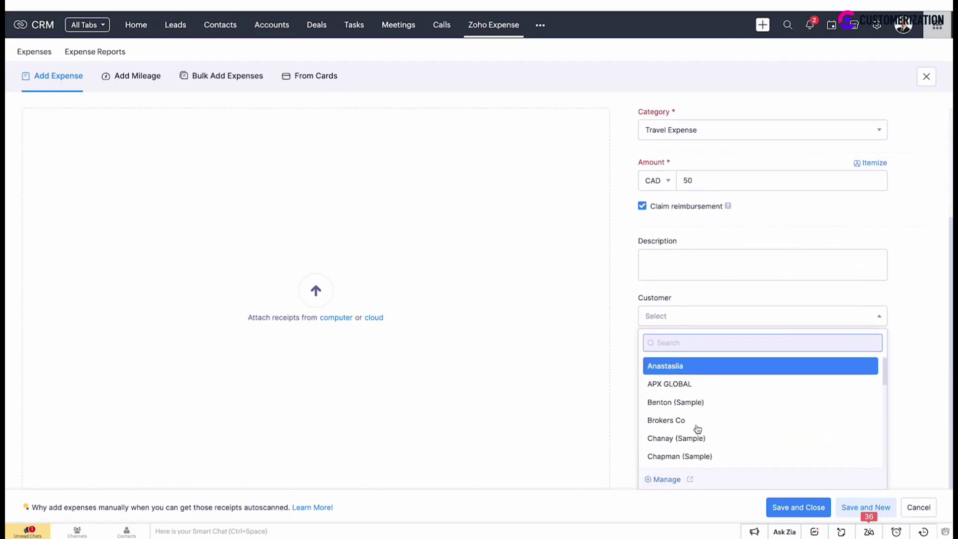
{"action": "left_click", "coordinate": [681, 402]}
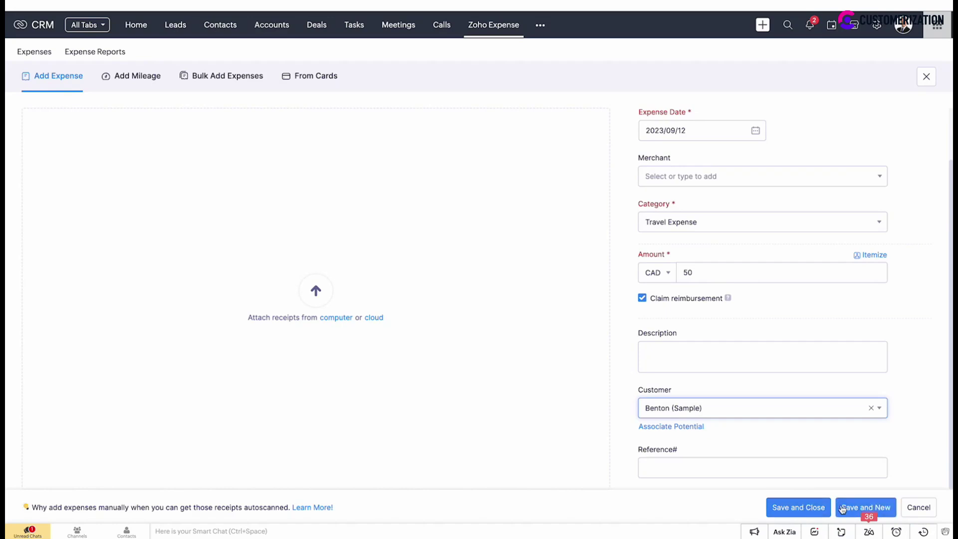
{"action": "left_click", "coordinate": [800, 507]}
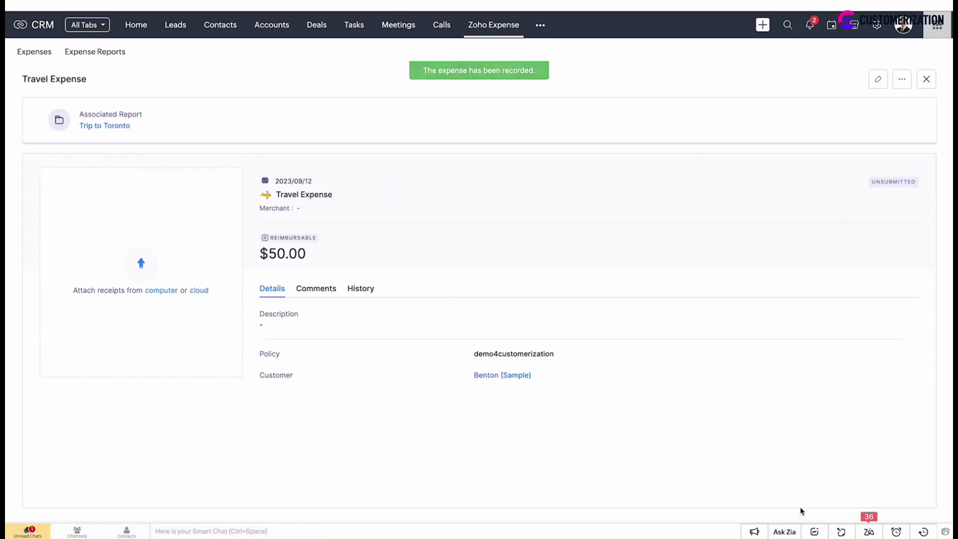
Step: Close the new expense's details and list all six expenses, opening the views dropdown
{"action": "left_click", "coordinate": [926, 80]}
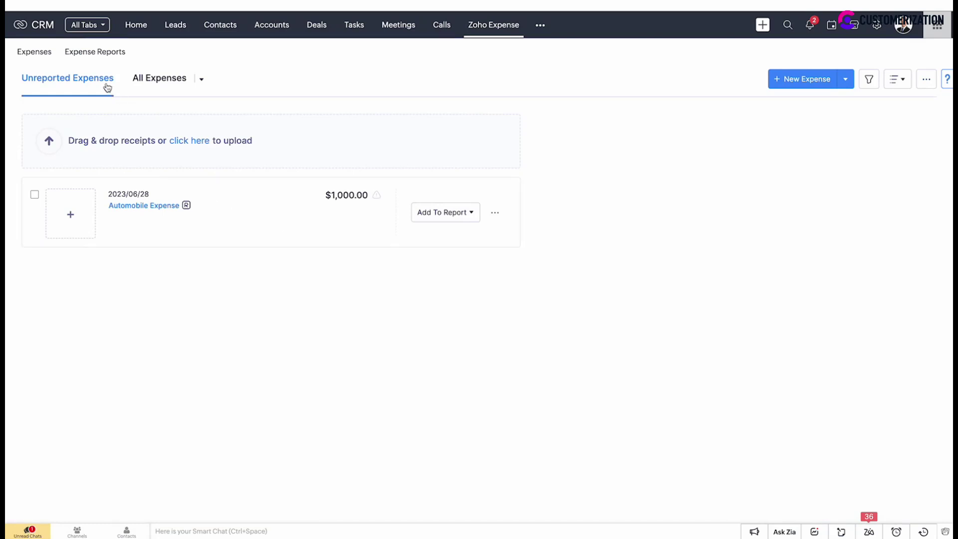
{"action": "left_click", "coordinate": [156, 88]}
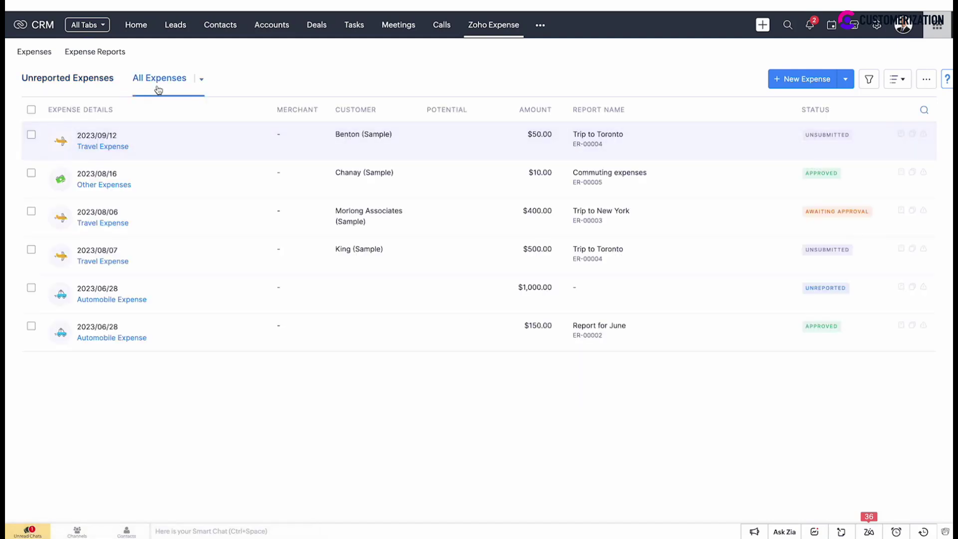
{"action": "left_click", "coordinate": [201, 84]}
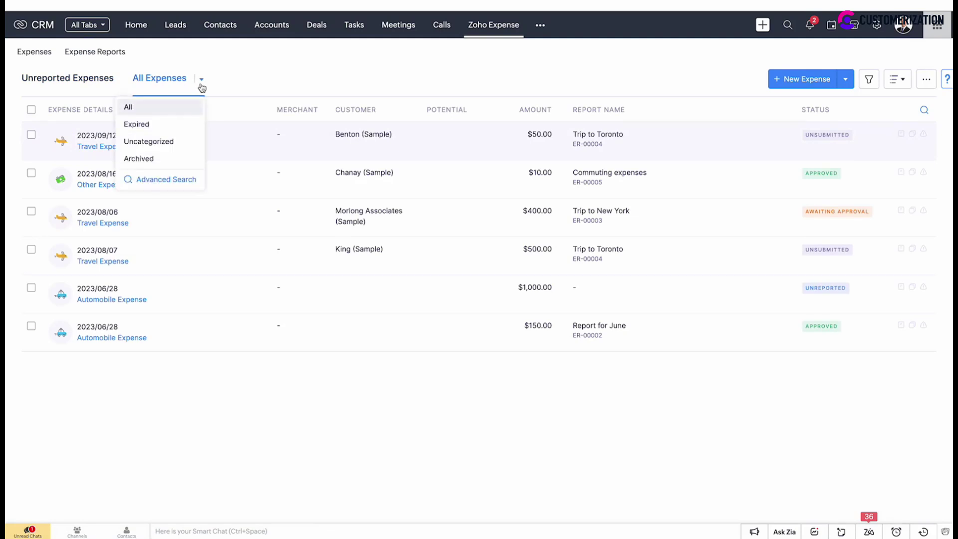
Step: Dismiss Advanced Search and the Category filter, leaving All Expenses unfiltered with six entries
{"action": "left_click", "coordinate": [173, 179]}
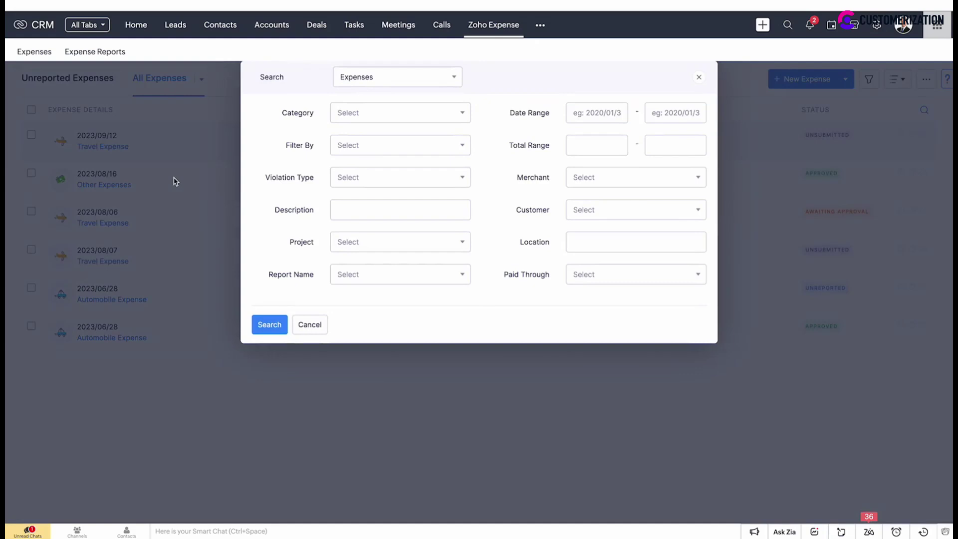
{"action": "left_click", "coordinate": [306, 329]}
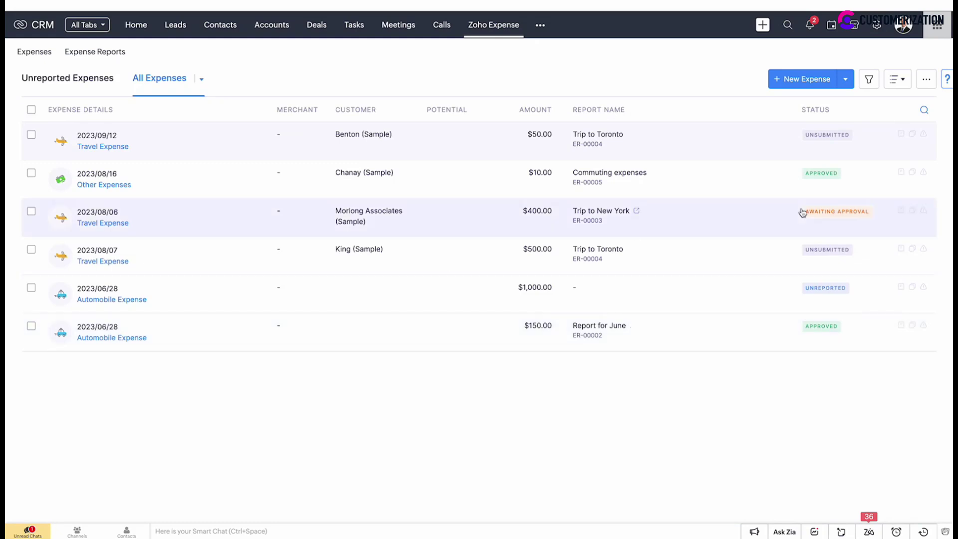
{"action": "left_click", "coordinate": [870, 82]}
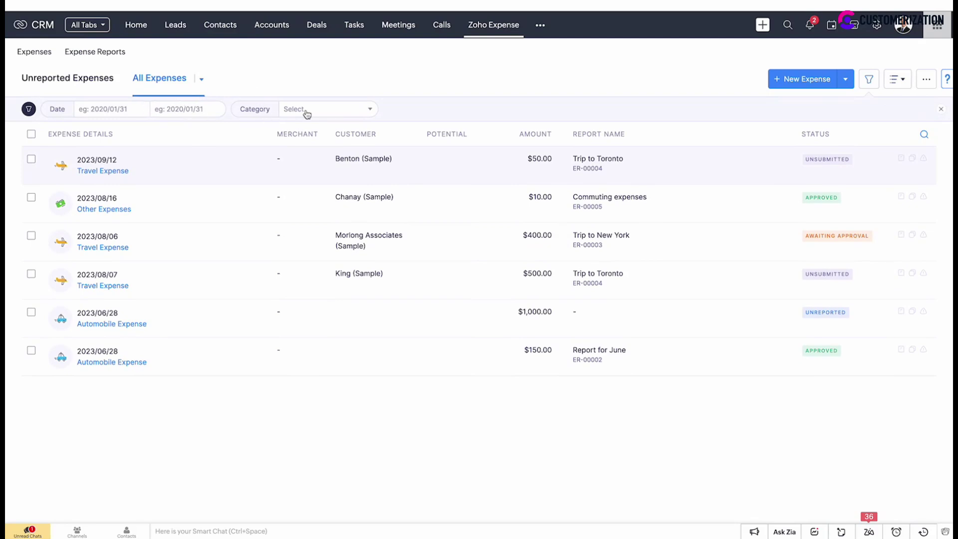
{"action": "left_click", "coordinate": [324, 114]}
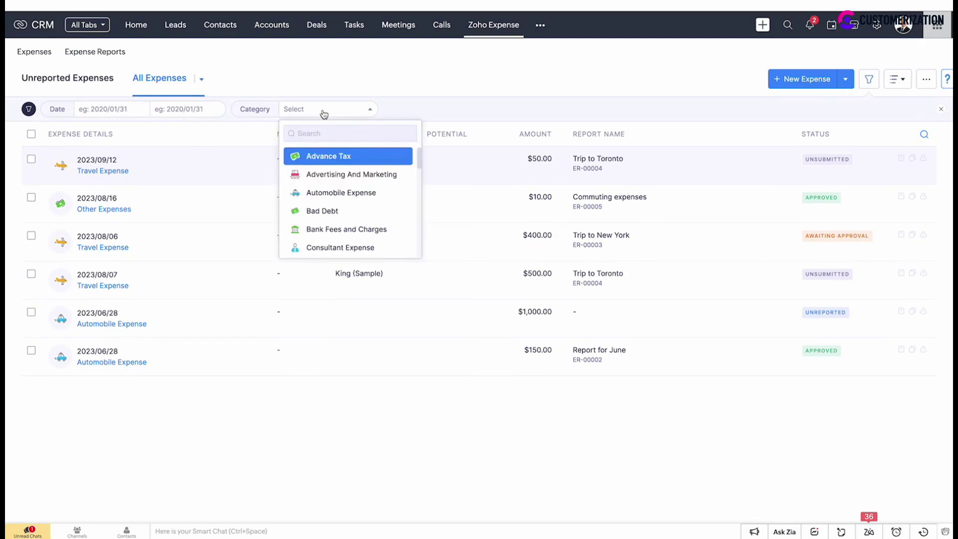
{"action": "left_click", "coordinate": [322, 114]}
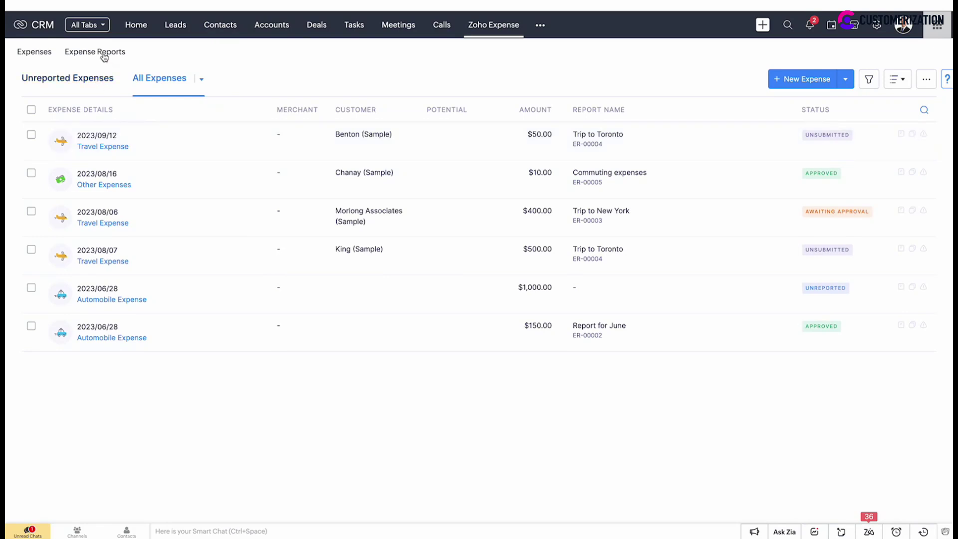
Step: Open draft report ER-00004 Trip to Toronto from All Reports under Expense Reports
{"action": "left_click", "coordinate": [104, 56]}
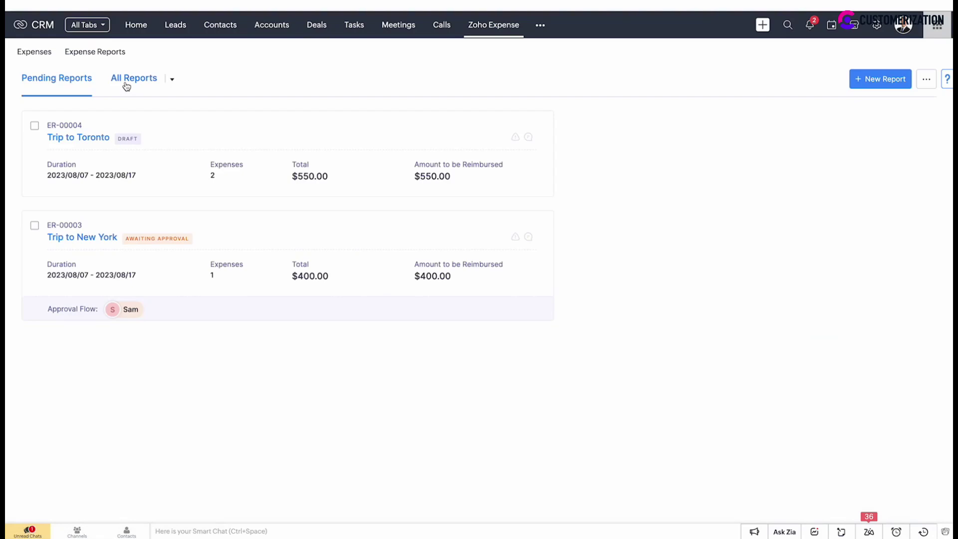
{"action": "left_click", "coordinate": [126, 85]}
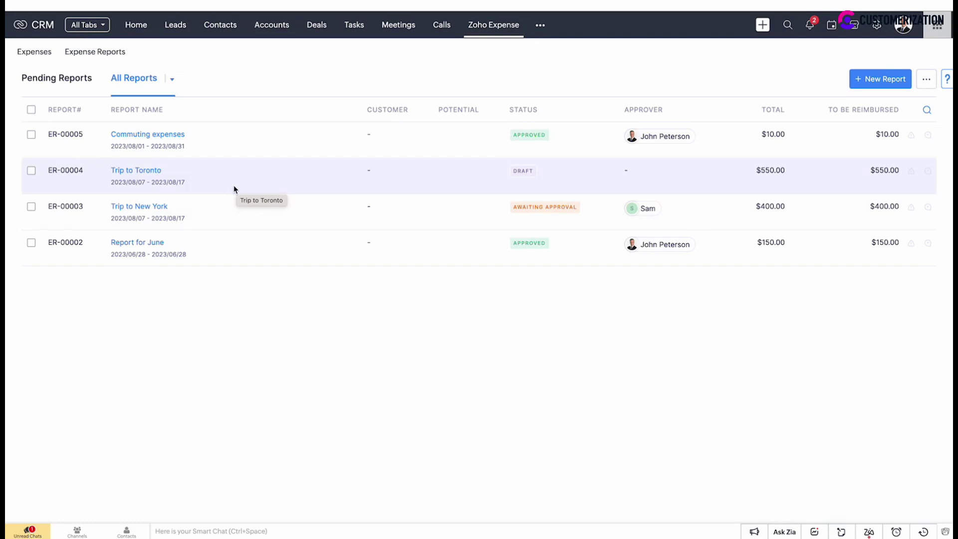
{"action": "left_click", "coordinate": [143, 172]}
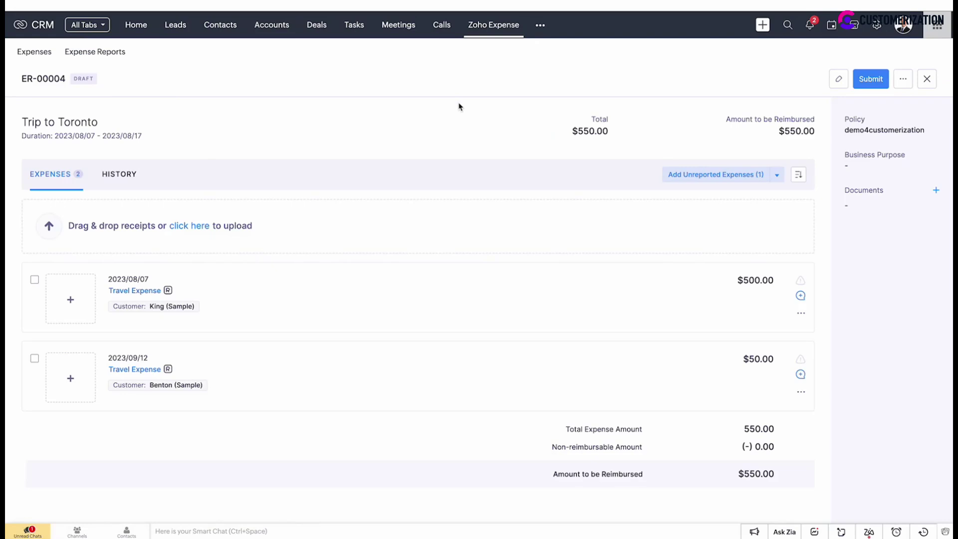
Step: Submit report ER-00004 for approval, choosing an approver in the Submit Report dialog
{"action": "left_click", "coordinate": [860, 87]}
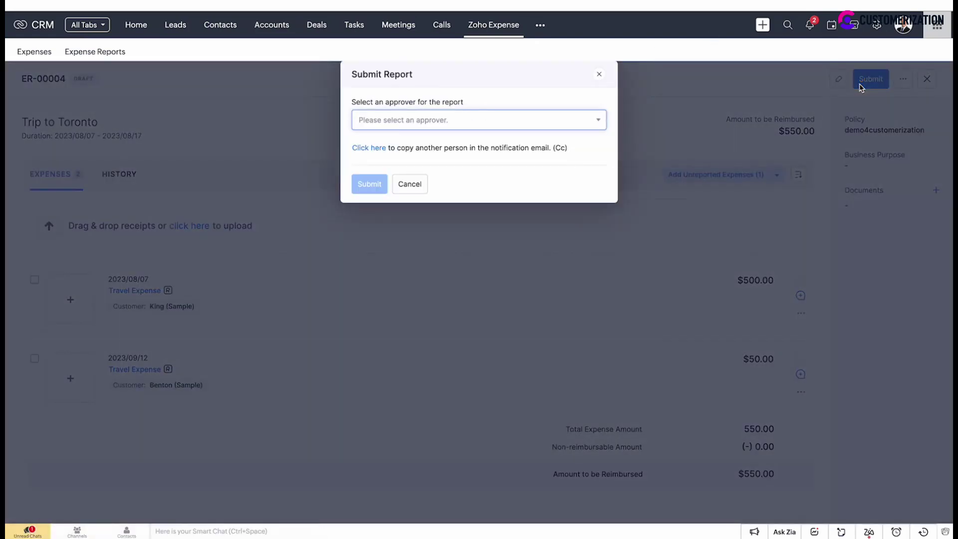
{"action": "left_click", "coordinate": [500, 120]}
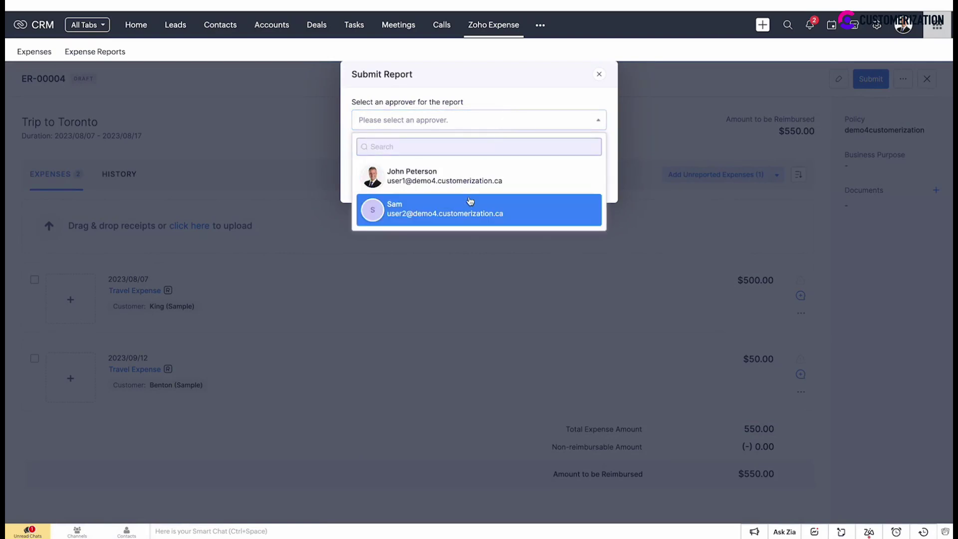
{"action": "left_click", "coordinate": [469, 174]}
{"action": "left_click", "coordinate": [369, 189]}
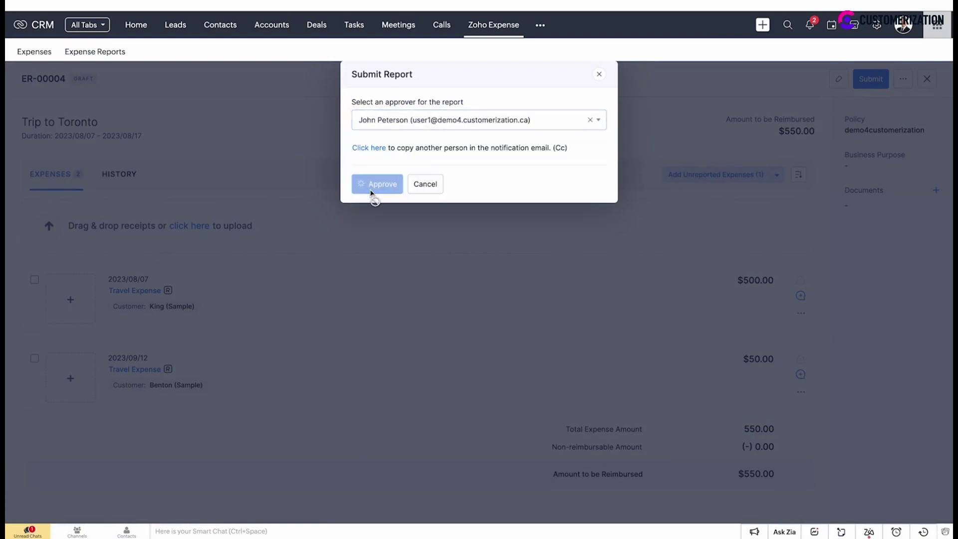